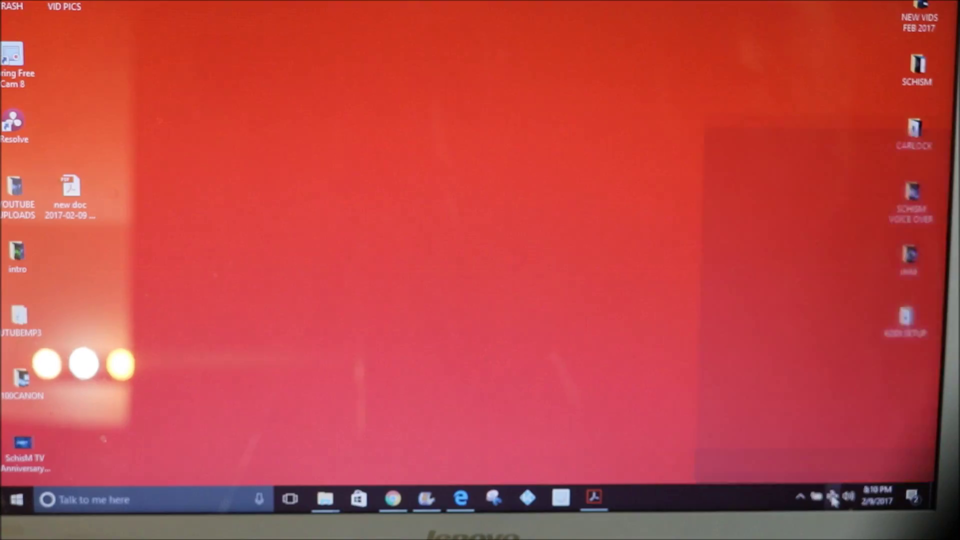
After checking nearby networks, start the RE6300 setup and choose MEWIFI-0304-5 as the network to extend.
click(831, 497)
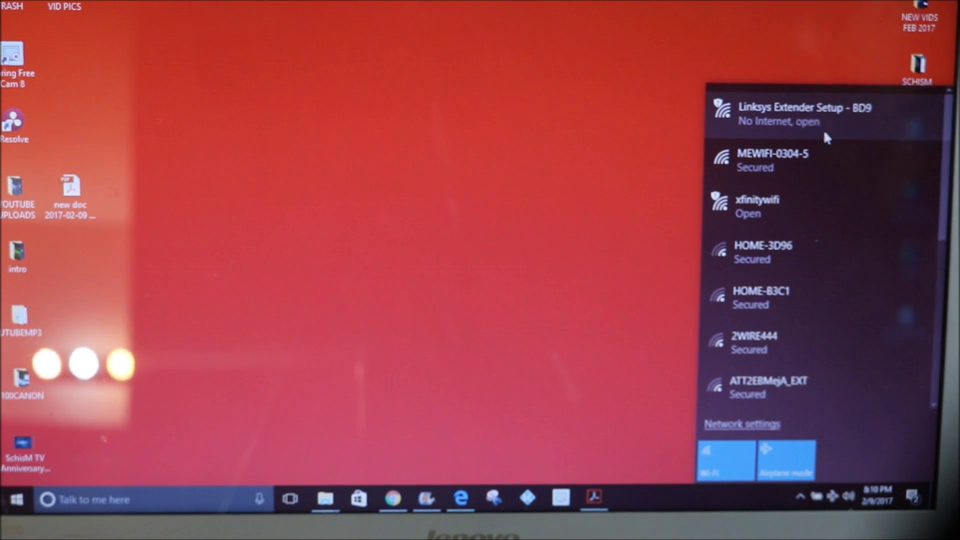
click(502, 336)
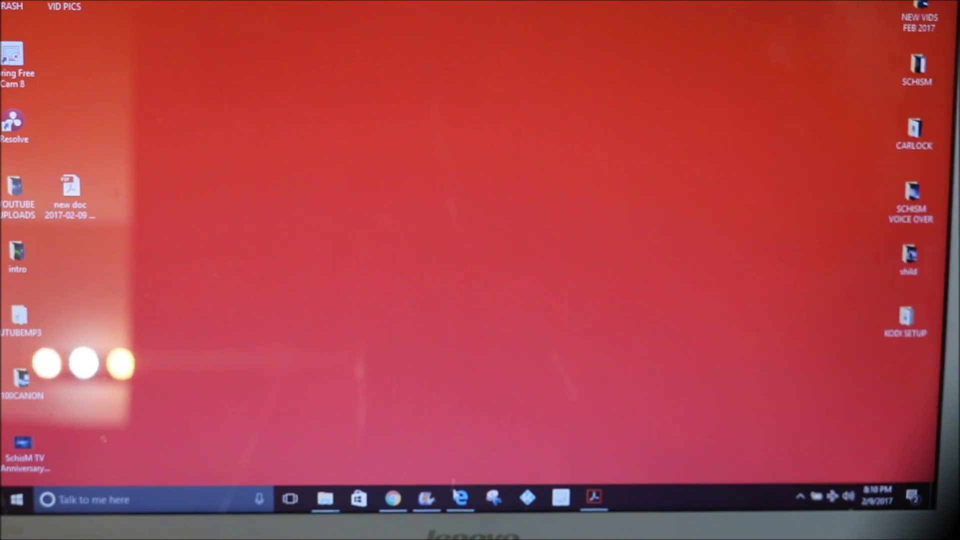
click(459, 499)
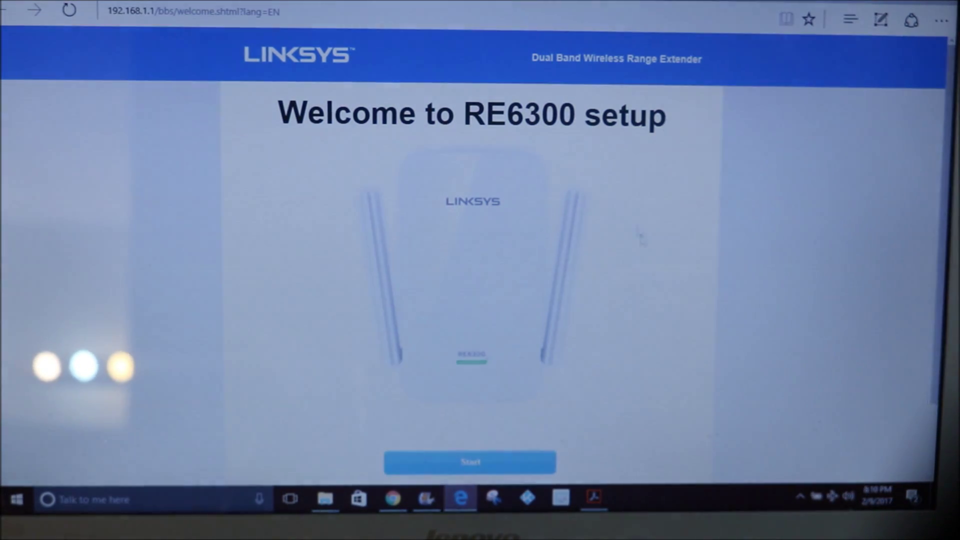
scroll(657, 269, down, 2)
scroll(656, 269, up, 2)
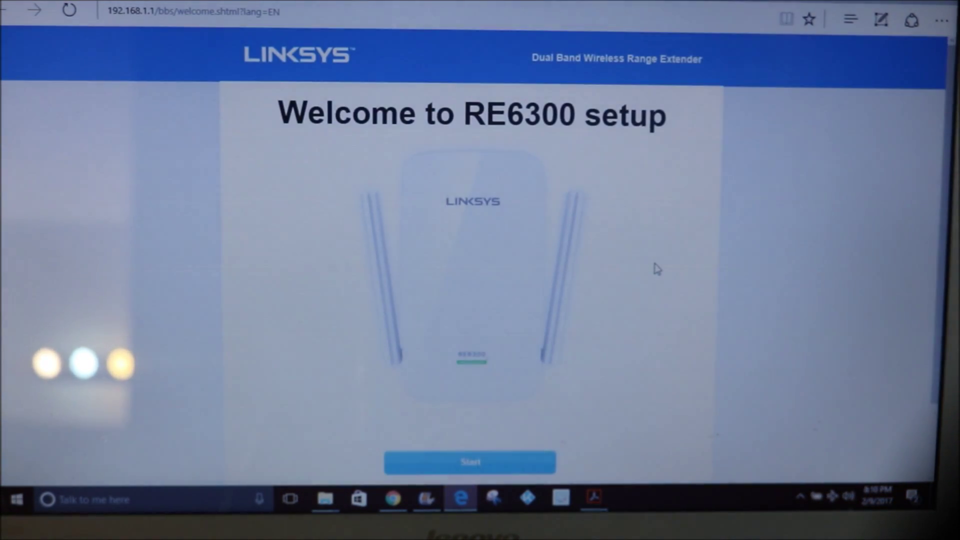
scroll(656, 269, down, 2)
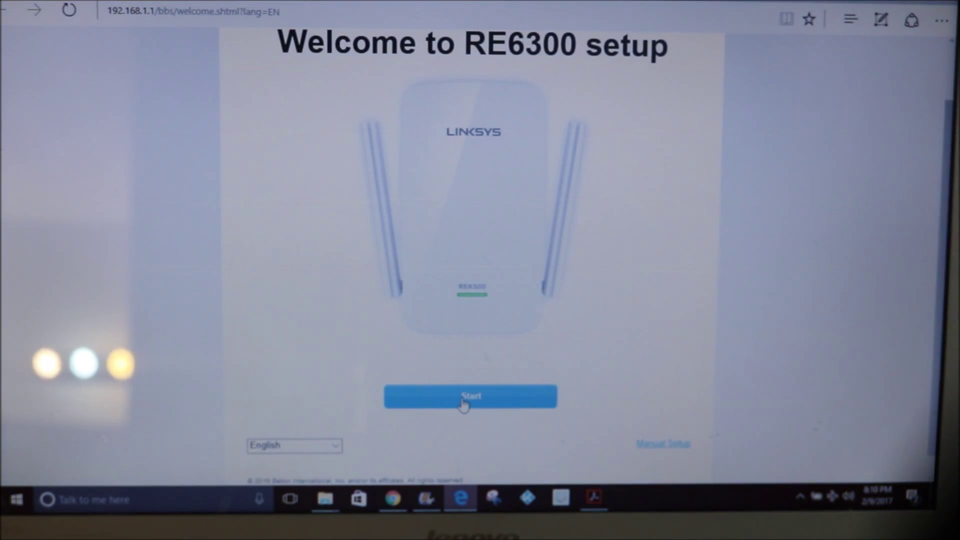
click(464, 399)
scroll(464, 403, down, 1)
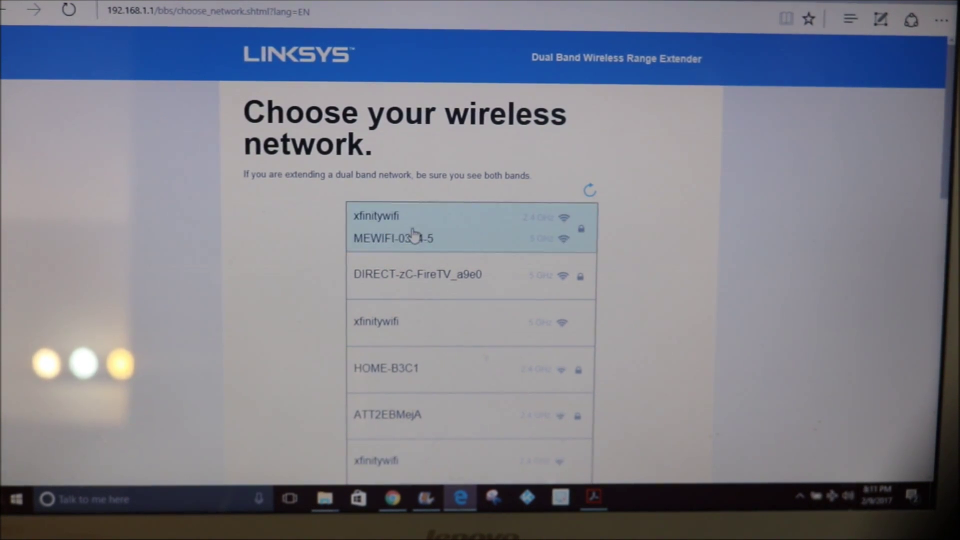
click(443, 237)
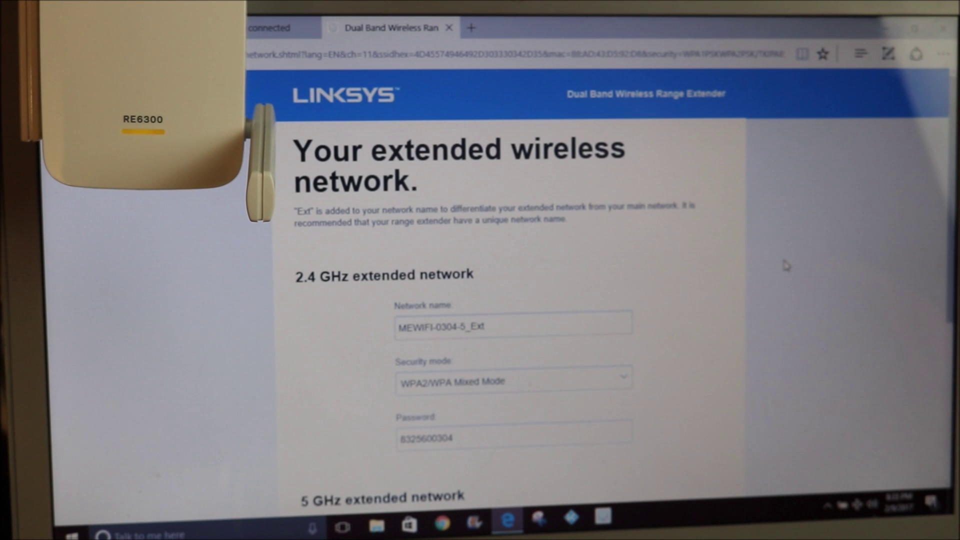
scroll(785, 266, down, 4)
scroll(786, 266, down, 2)
scroll(786, 266, up, 1)
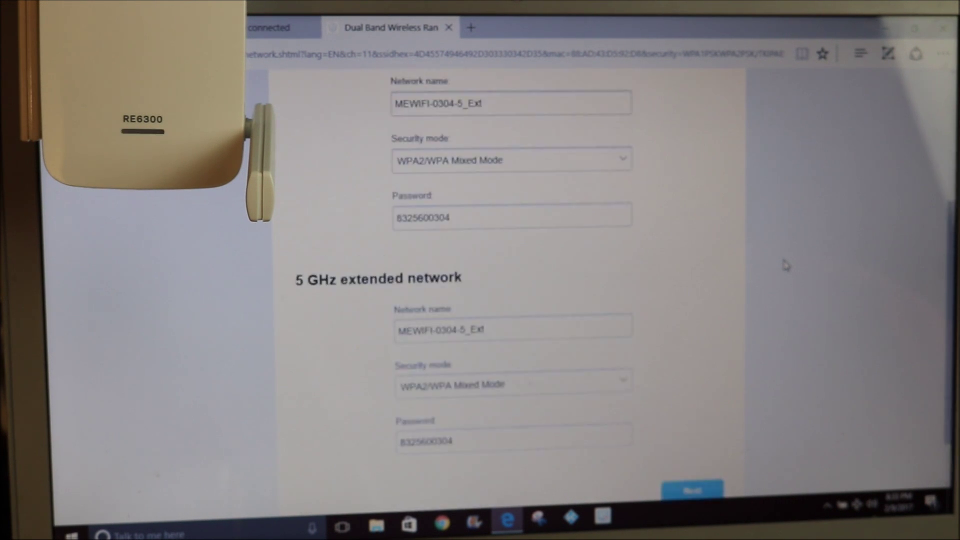
scroll(786, 265, down, 1)
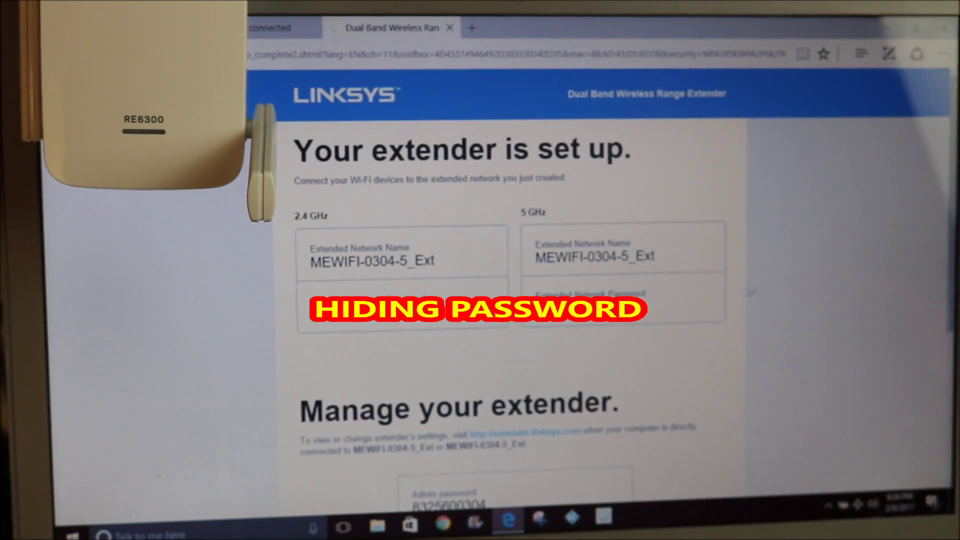
scroll(750, 291, down, 2)
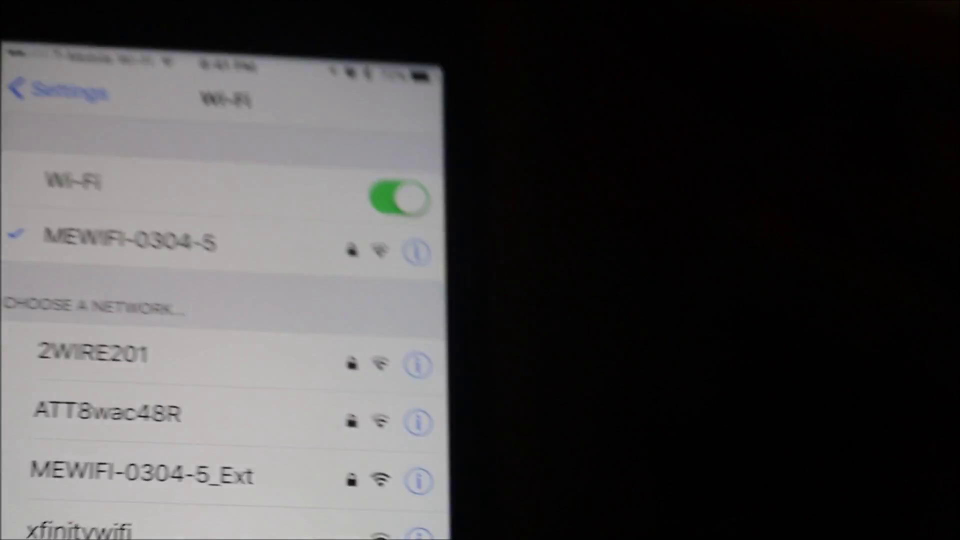
Join the phone to the MEWIFI-0304-5_Ext extended network in the Wi-Fi list.
click(143, 473)
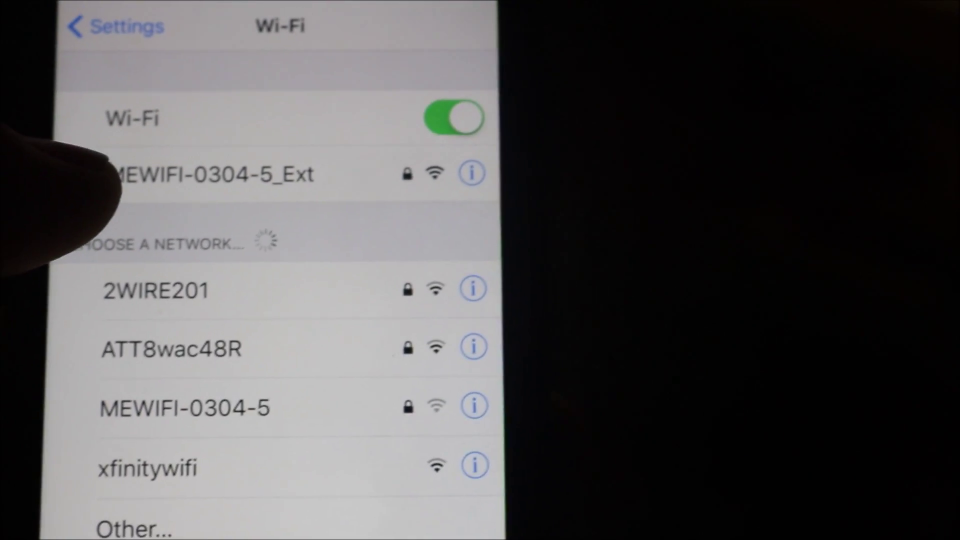